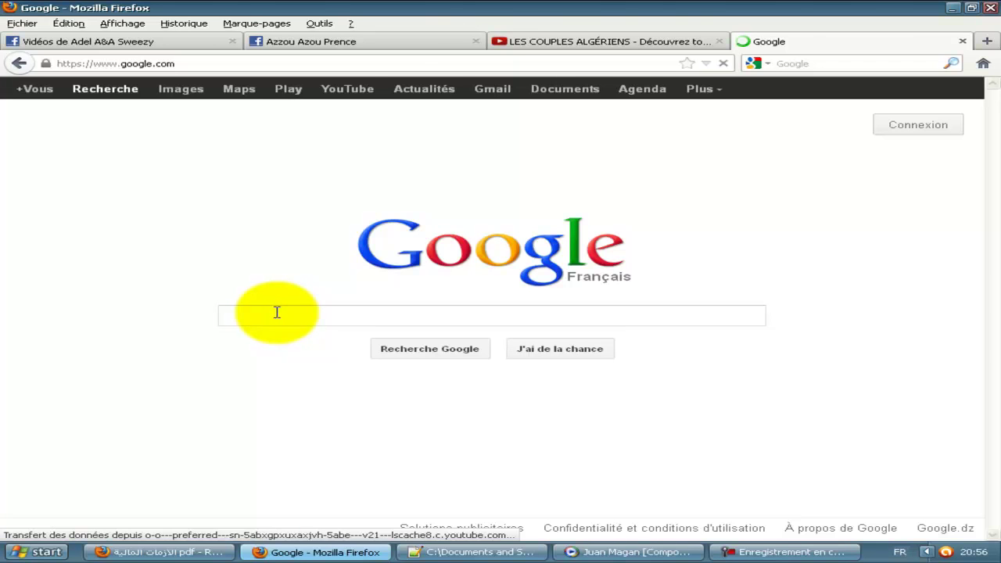
Step: Search Google for 'dafront.com' to find the dafont site
{"action": "left_click", "coordinate": [277, 313]}
{"action": "type", "text": "da"}
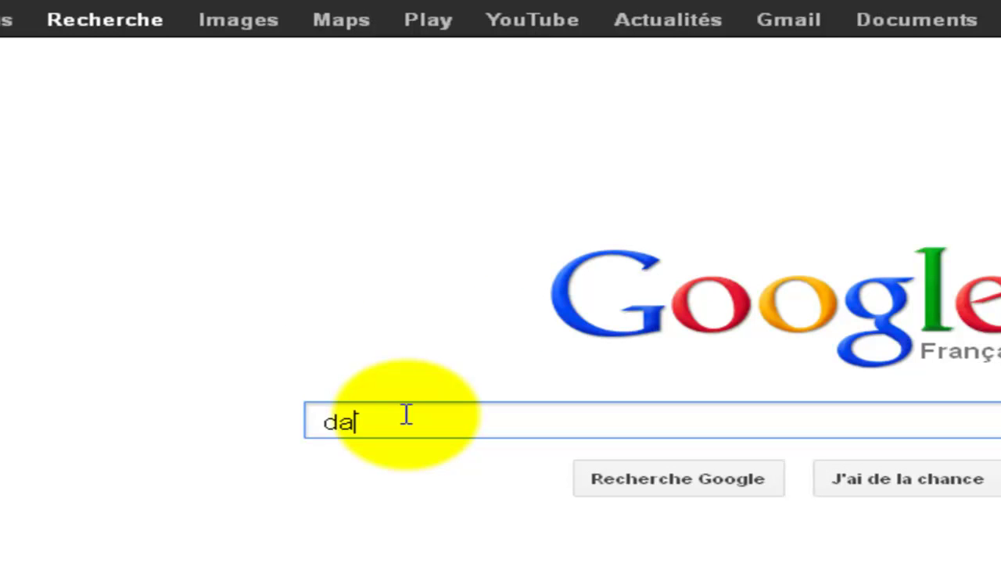
{"action": "type", "text": "front.co"}
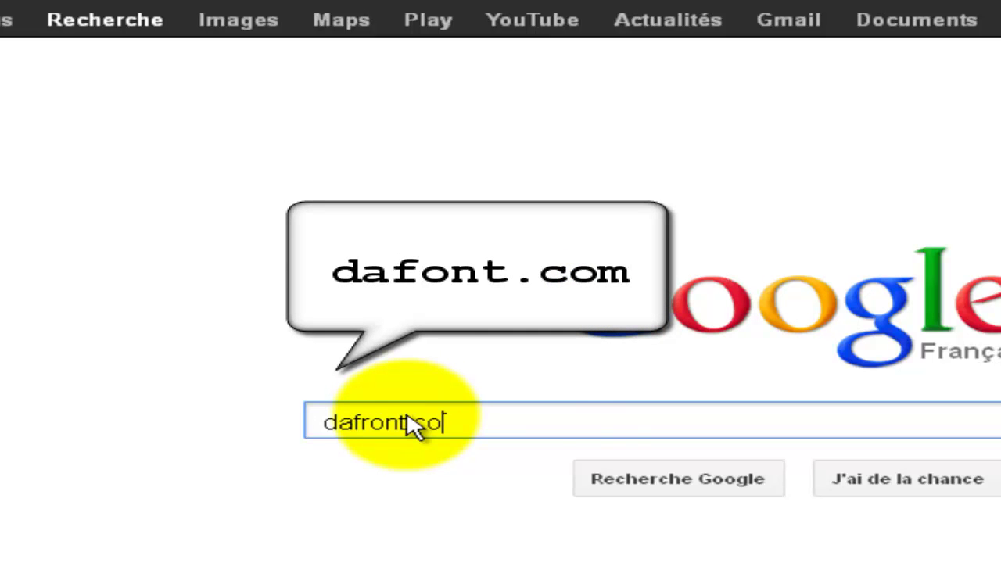
{"action": "type", "text": "m"}
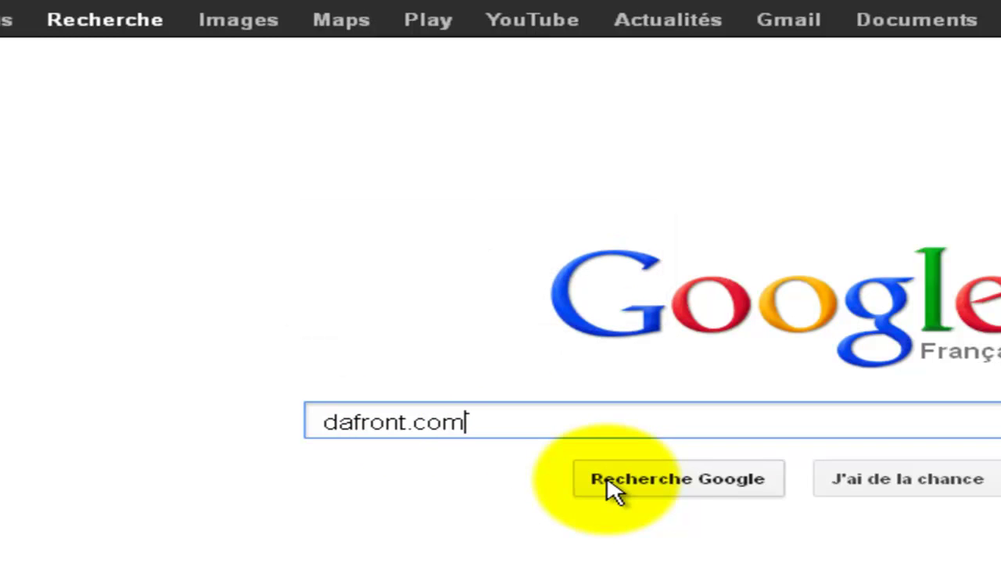
{"action": "left_click", "coordinate": [608, 479]}
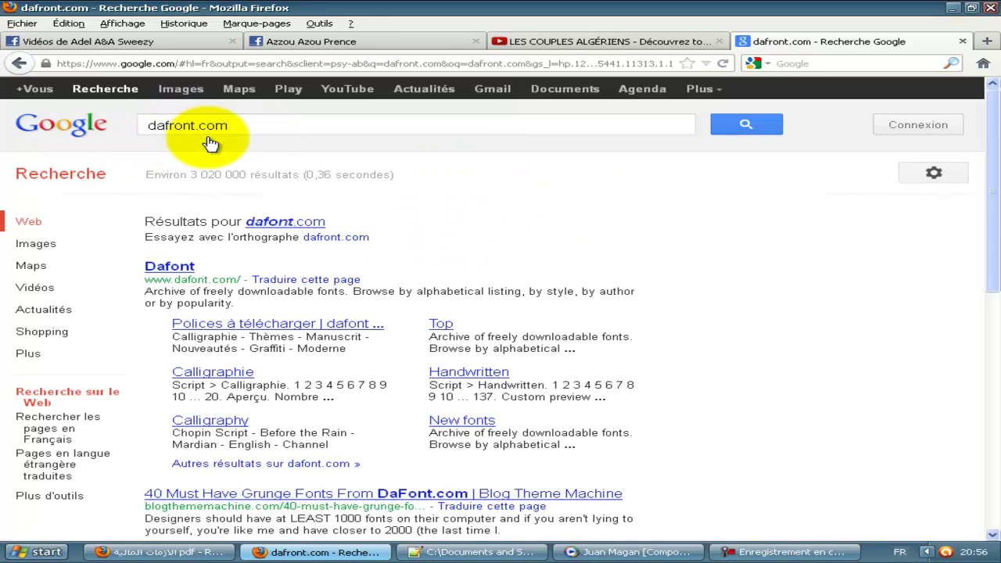
Step: Open the Dafont link at the top of the search results
{"action": "left_click", "coordinate": [185, 270]}
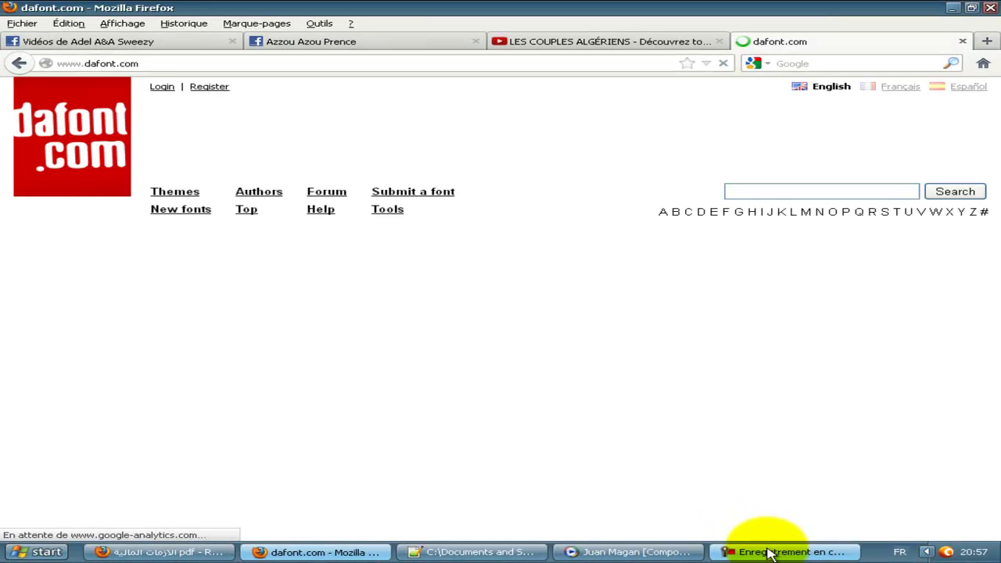
Step: Scroll to Recently added fonts and download Promotion Script from its listing
{"action": "left_click", "coordinate": [769, 553]}
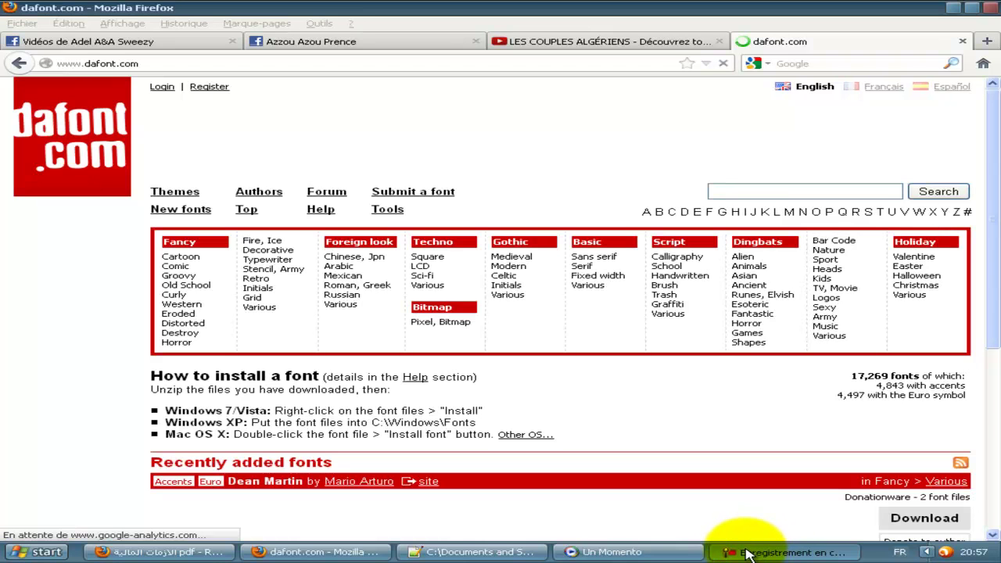
{"action": "left_click", "coordinate": [744, 554]}
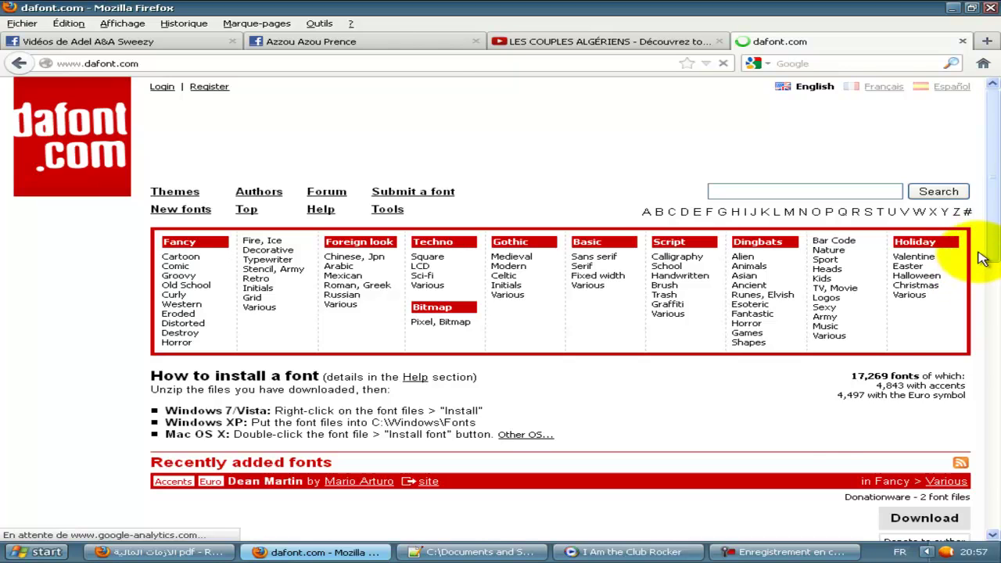
{"action": "scroll", "coordinate": [994, 207], "scroll_direction": "down", "scroll_amount": 5}
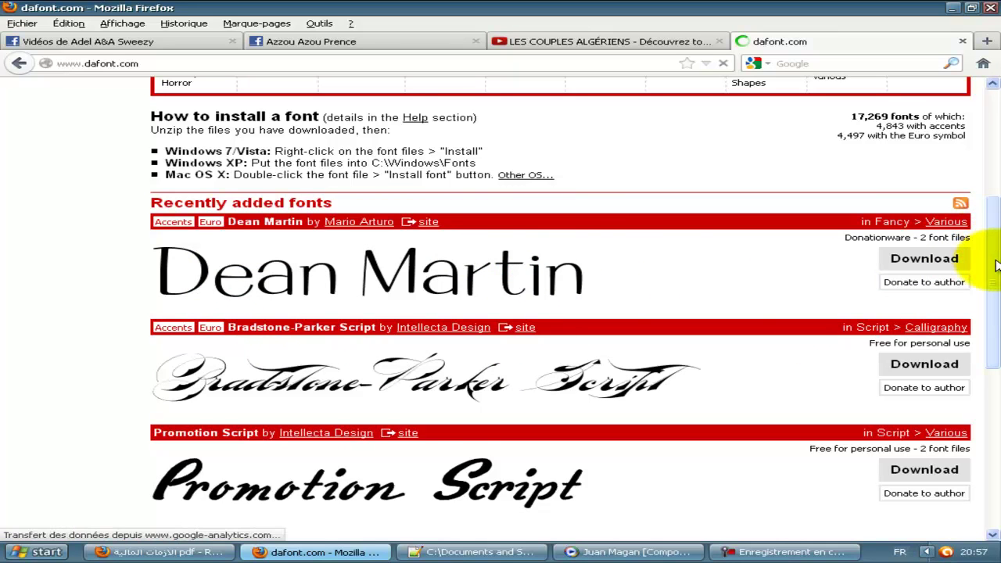
{"action": "scroll", "coordinate": [995, 265], "scroll_direction": "down", "scroll_amount": 1}
{"action": "scroll", "coordinate": [996, 294], "scroll_direction": "down", "scroll_amount": 2}
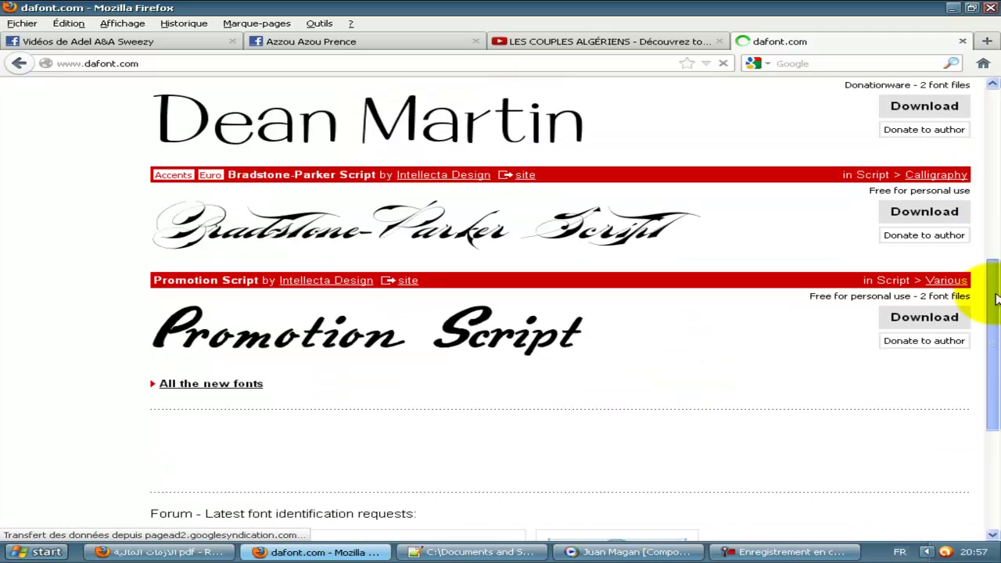
{"action": "scroll", "coordinate": [995, 258], "scroll_direction": "up", "scroll_amount": 2}
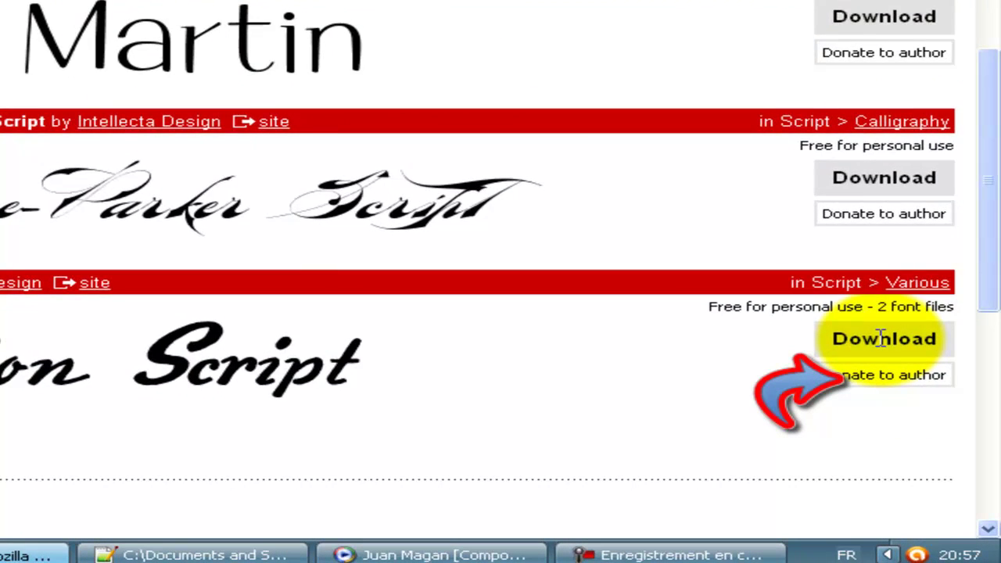
{"action": "scroll", "coordinate": [882, 344], "scroll_direction": "up", "scroll_amount": 1}
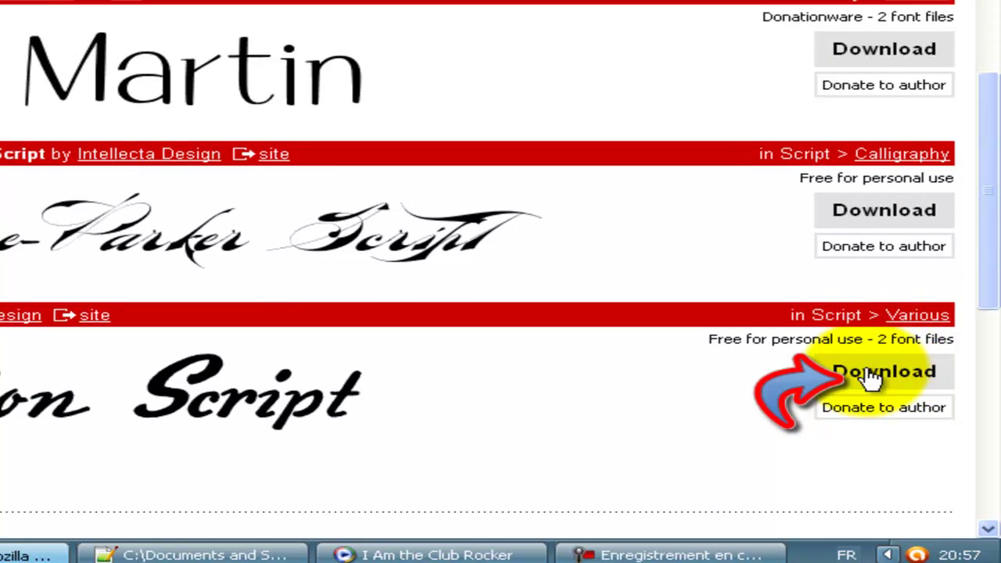
{"action": "left_click", "coordinate": [871, 377]}
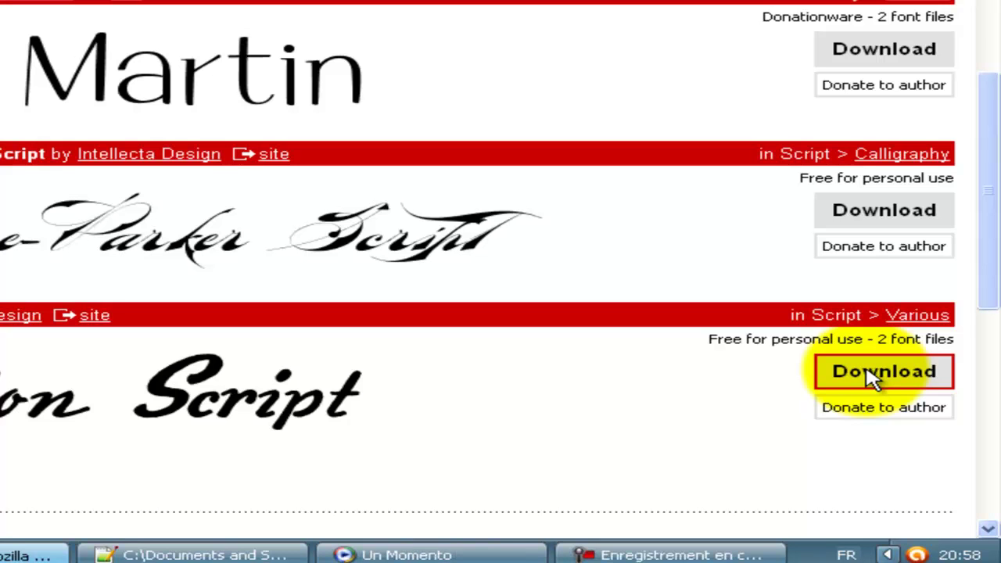
{"action": "scroll", "coordinate": [874, 379], "scroll_direction": "up", "scroll_amount": 10}
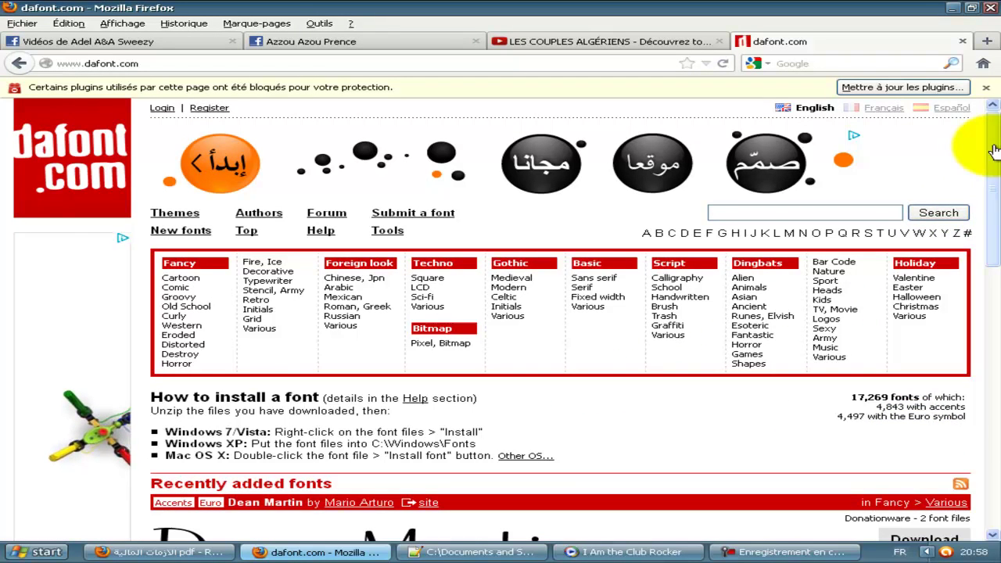
{"action": "scroll", "coordinate": [748, 313], "scroll_direction": "down", "scroll_amount": 3}
{"action": "scroll", "coordinate": [642, 362], "scroll_direction": "down", "scroll_amount": 3}
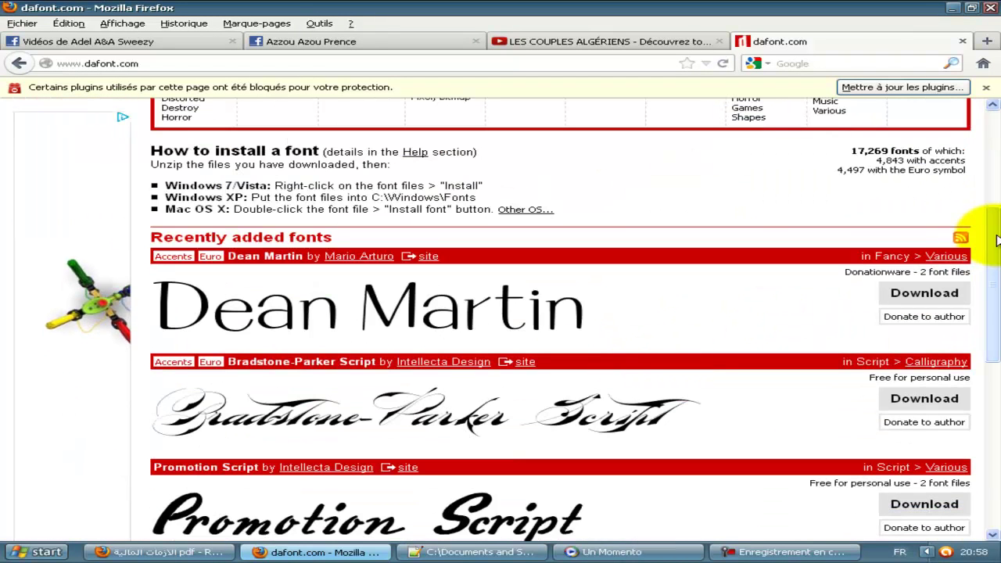
{"action": "left_click_drag", "start_coordinate": [996, 240], "coordinate": [992, 344]}
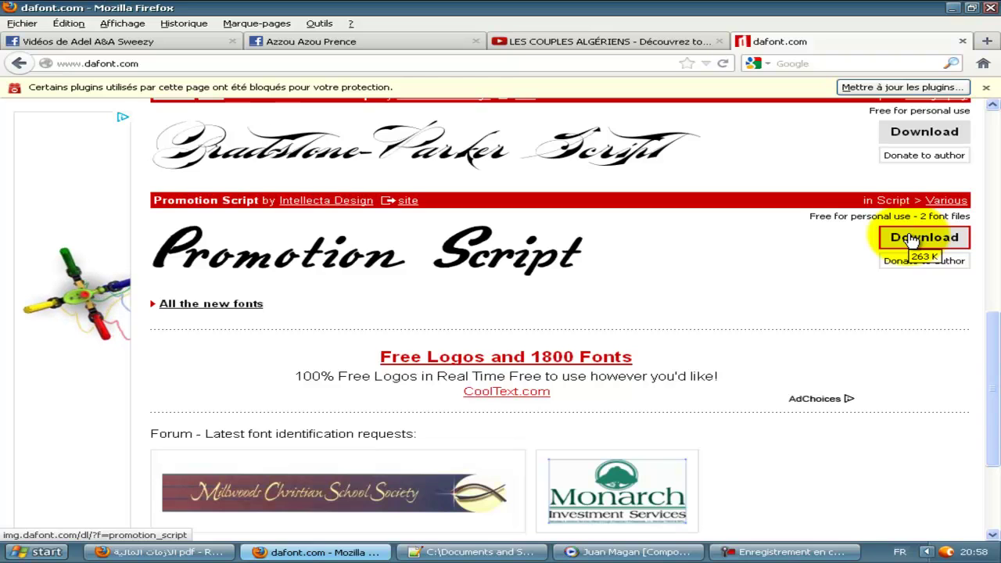
Step: Re-download promotion_script.zip to the desktop in IDM and dismiss the interrupted-download error
{"action": "left_click", "coordinate": [913, 241]}
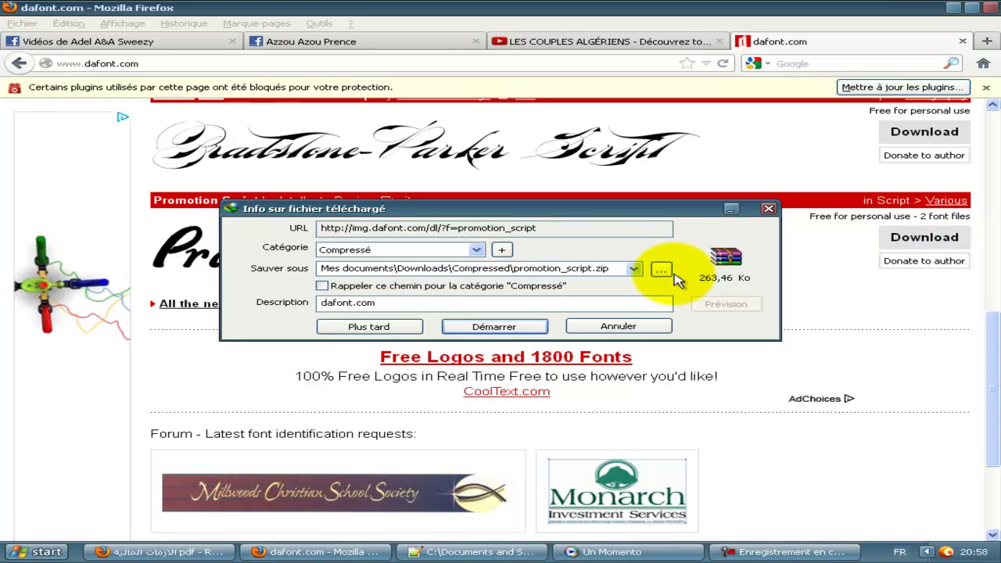
{"action": "left_click", "coordinate": [663, 273]}
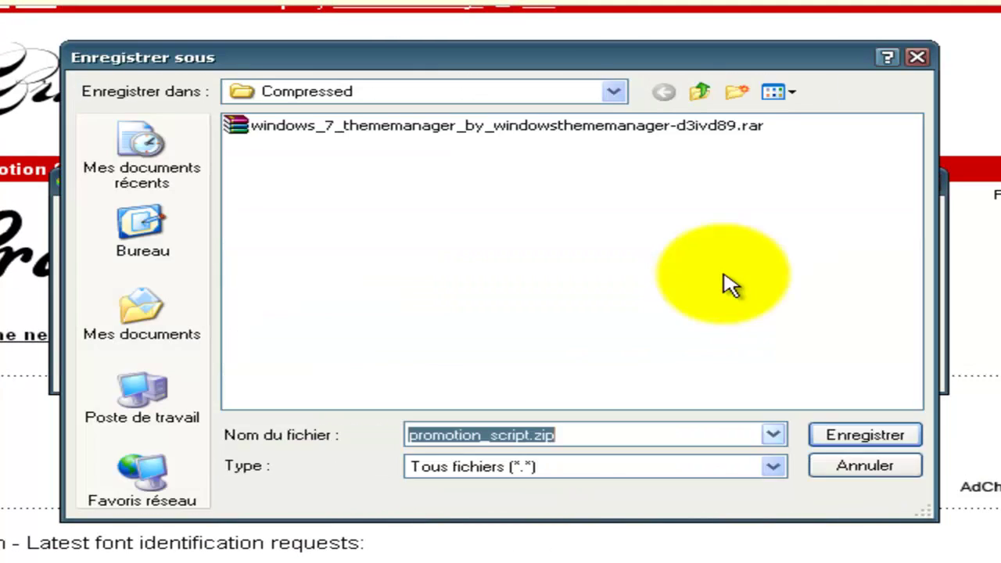
{"action": "left_click", "coordinate": [140, 235]}
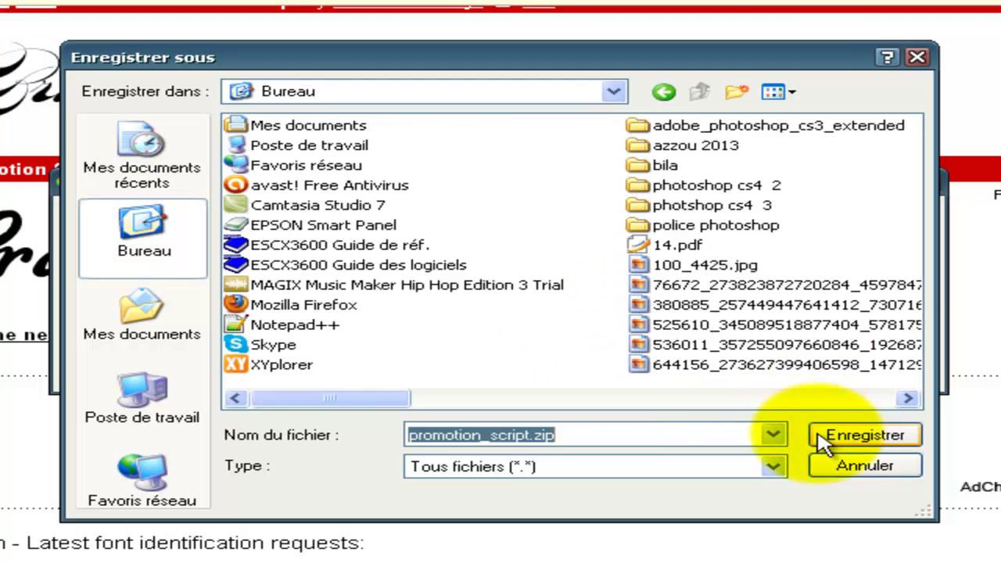
{"action": "left_click", "coordinate": [847, 438]}
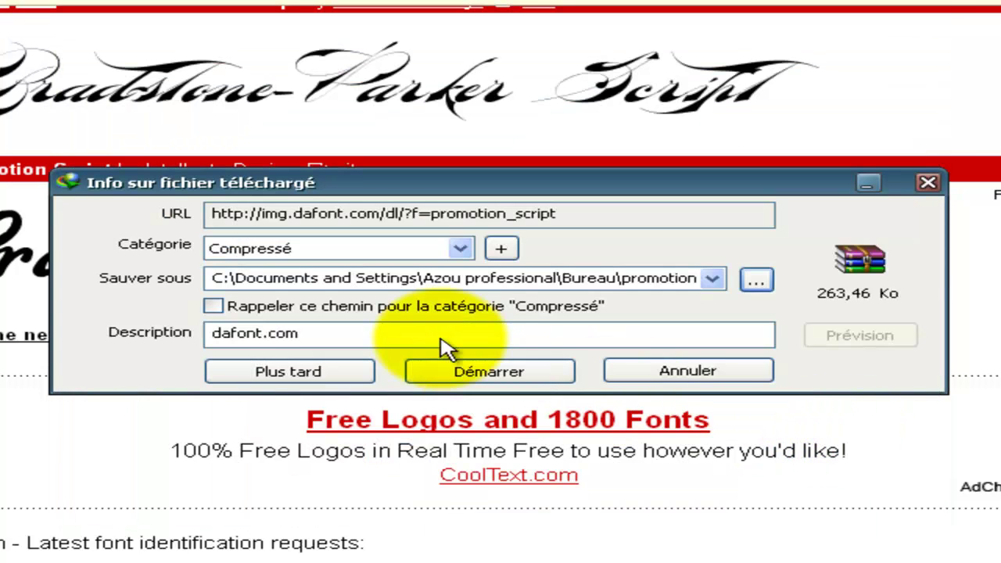
{"action": "left_click", "coordinate": [489, 373]}
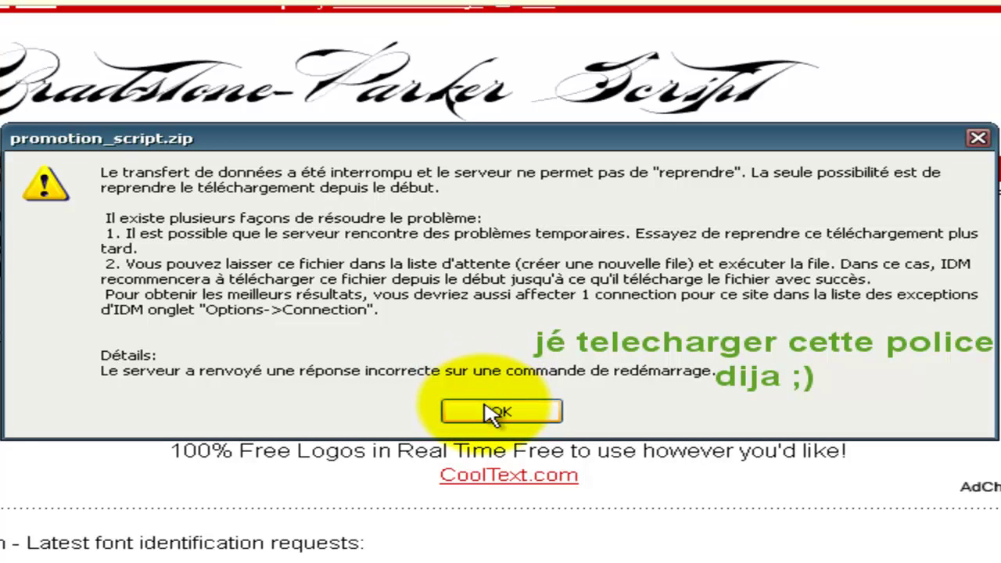
{"action": "left_click", "coordinate": [489, 415]}
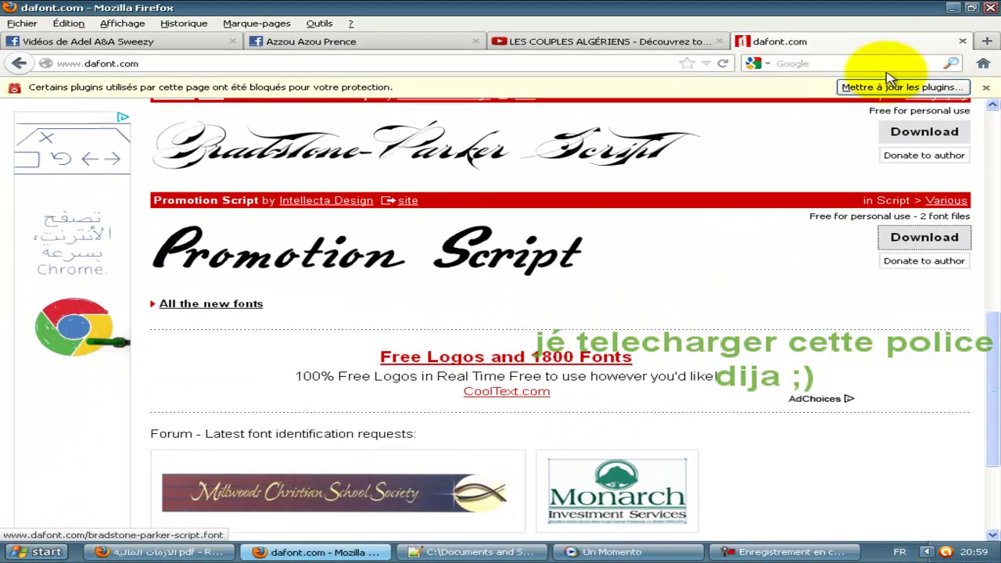
Step: Minimize Firefox and open advent_psychosis.zip from the desktop's police photoshop folder with Ouvrir
{"action": "left_click", "coordinate": [952, 8]}
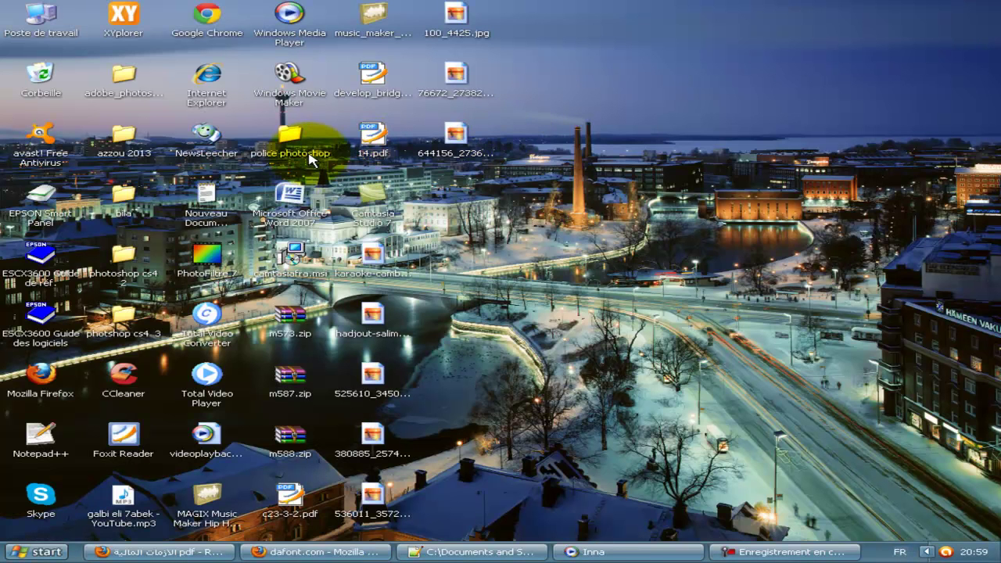
{"action": "left_click", "coordinate": [310, 159]}
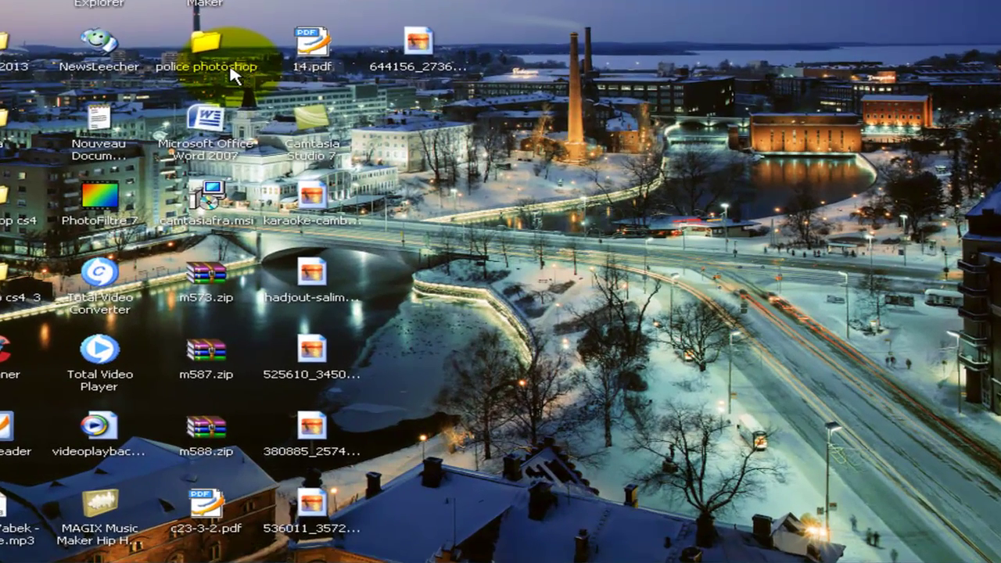
{"action": "double_click", "coordinate": [230, 69]}
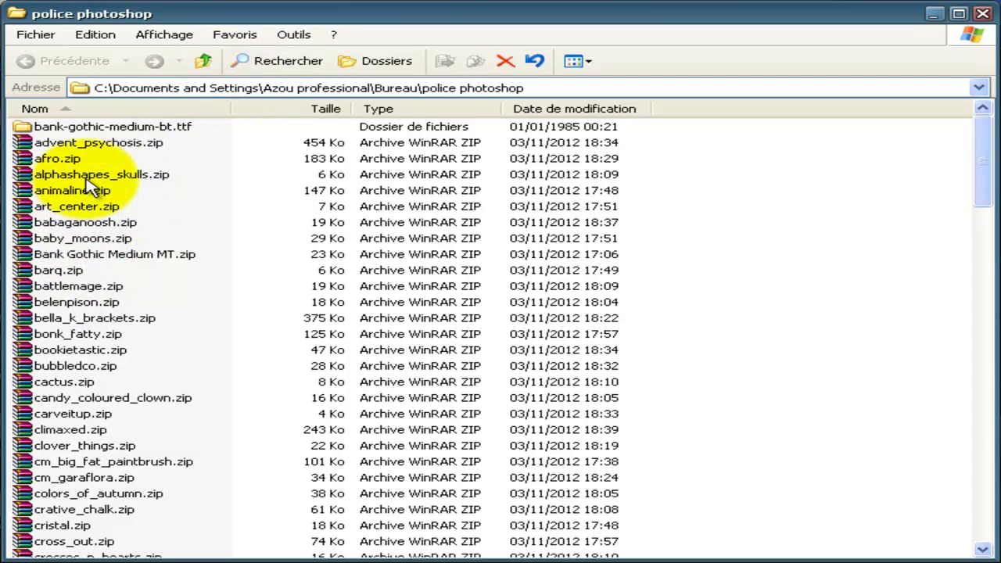
{"action": "left_click", "coordinate": [97, 147]}
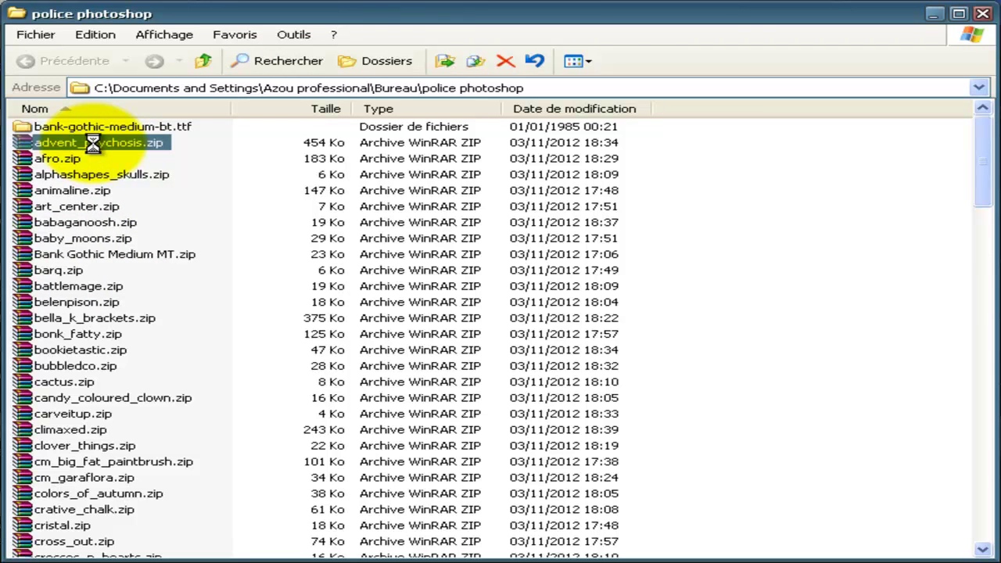
{"action": "right_click", "coordinate": [96, 151]}
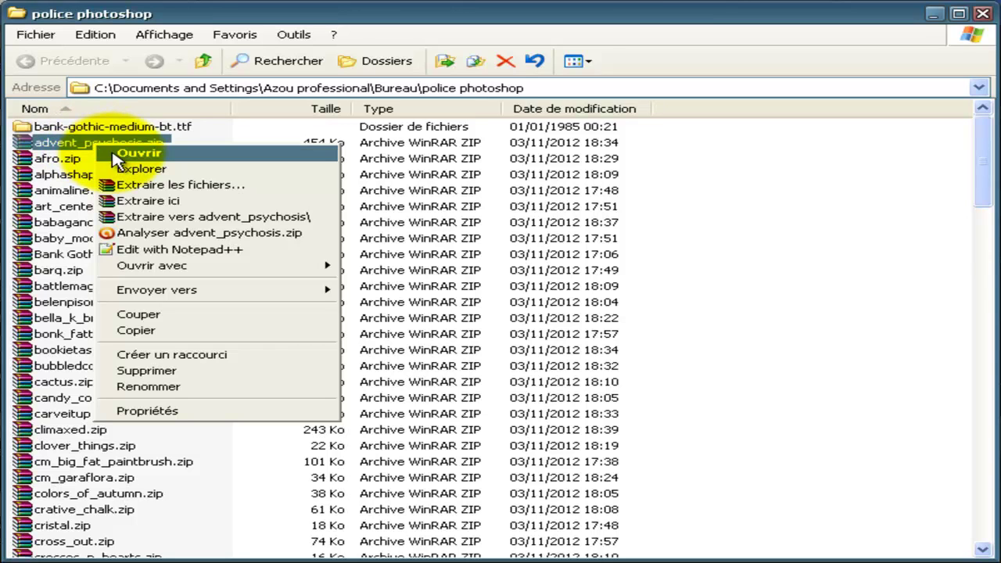
{"action": "left_click", "coordinate": [115, 153]}
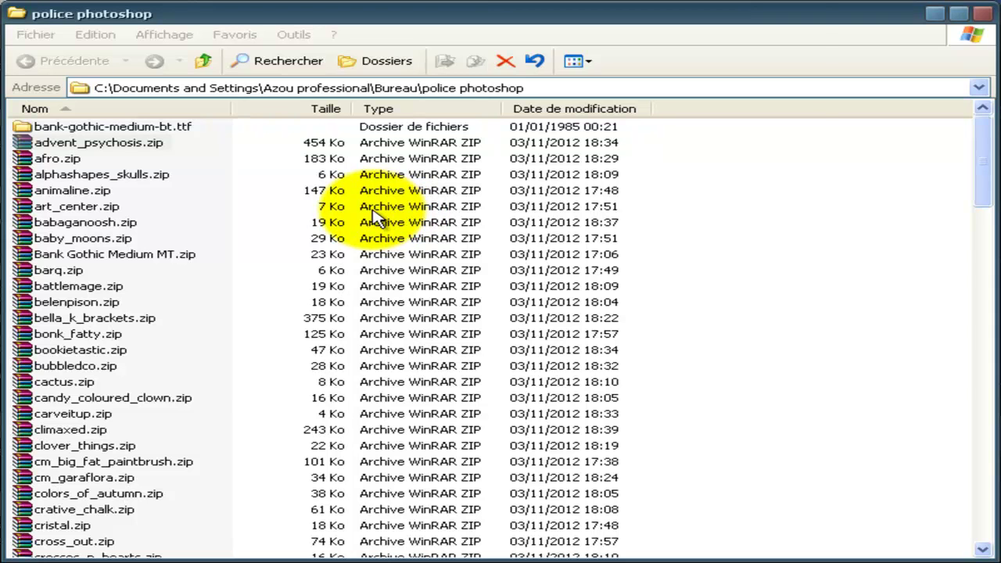
{"action": "key", "text": "Return"}
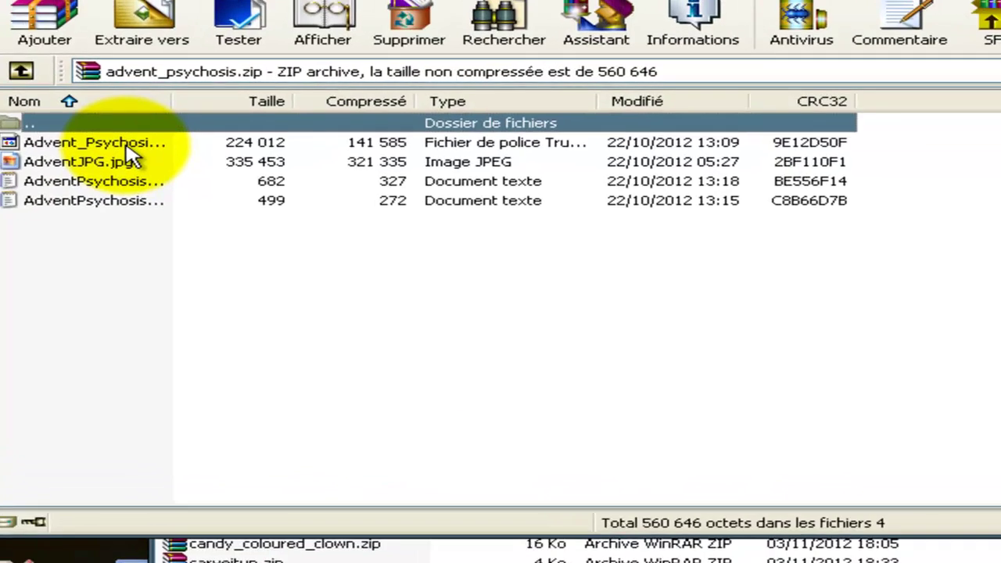
Step: Select the Advent_Psychosis TrueType file in WinRAR and head to the Start menu
{"action": "left_click", "coordinate": [152, 161]}
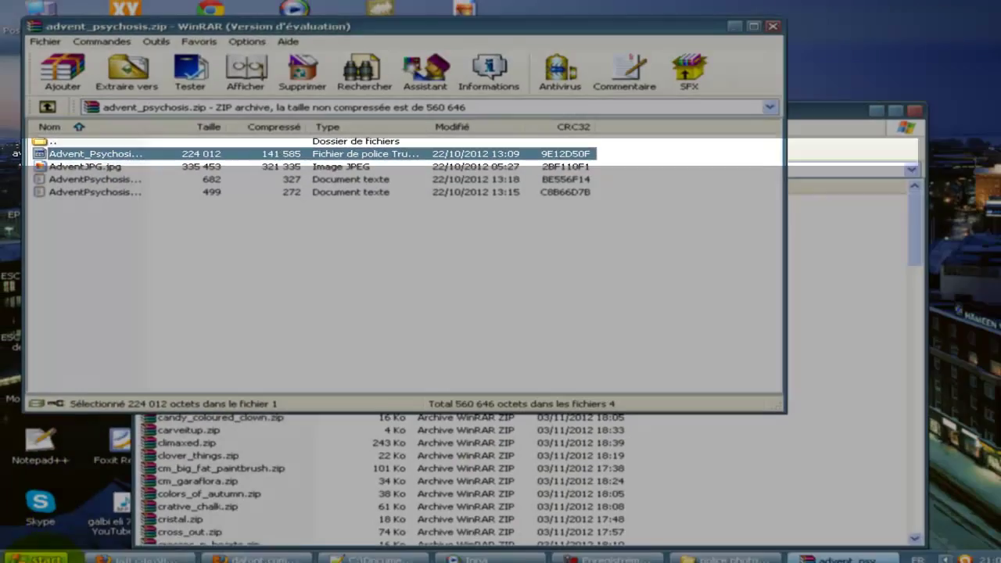
{"action": "left_click", "coordinate": [35, 552]}
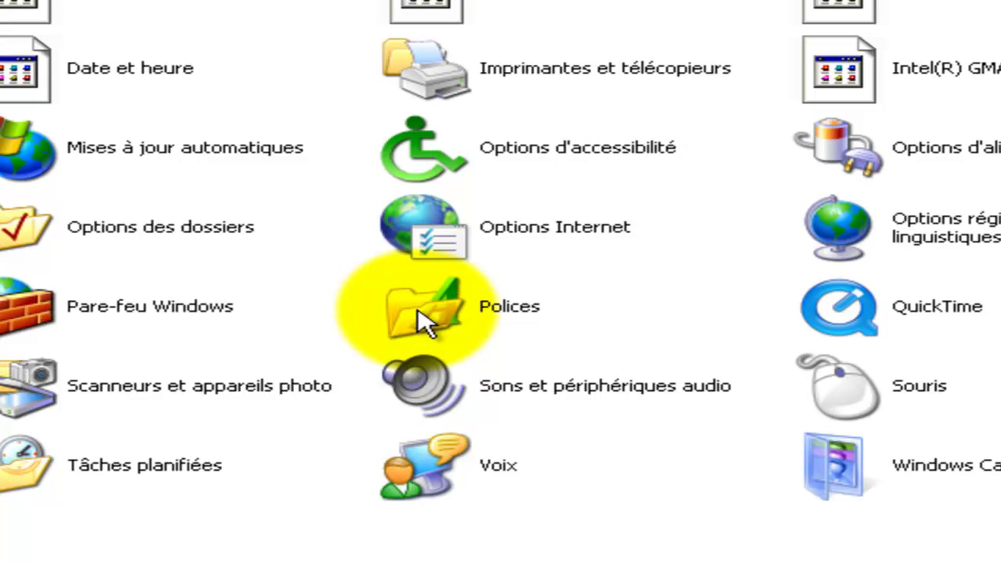
Step: Open the Polices icon in Control Panel to show the installed fonts
{"action": "left_click", "coordinate": [419, 312]}
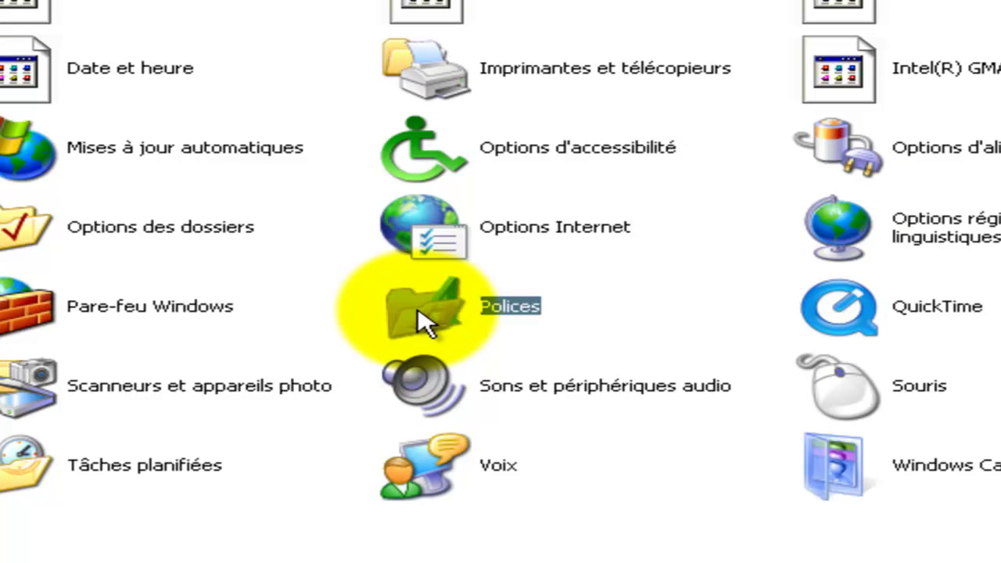
{"action": "double_click", "coordinate": [418, 312]}
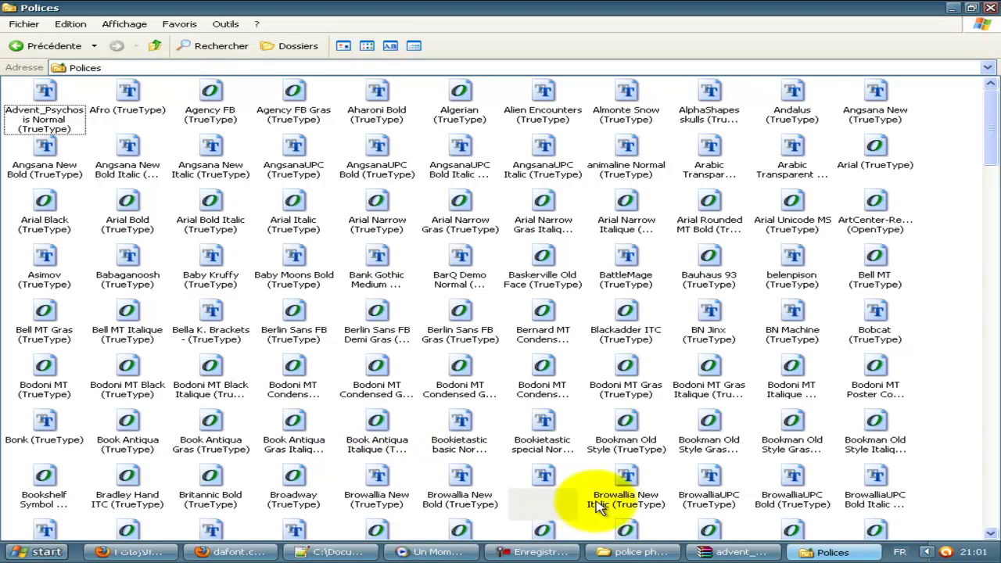
Step: Drag Advent_Psychosis into Polices, accept the already-installed warning, and close the Fonts folder
{"action": "left_click", "coordinate": [734, 553]}
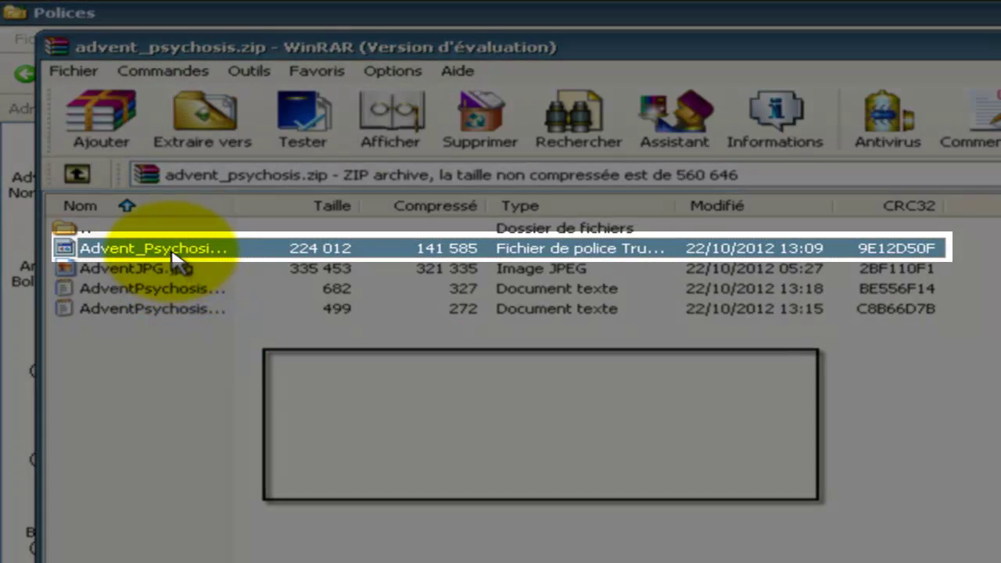
{"action": "left_click_drag", "start_coordinate": [173, 258], "coordinate": [278, 454]}
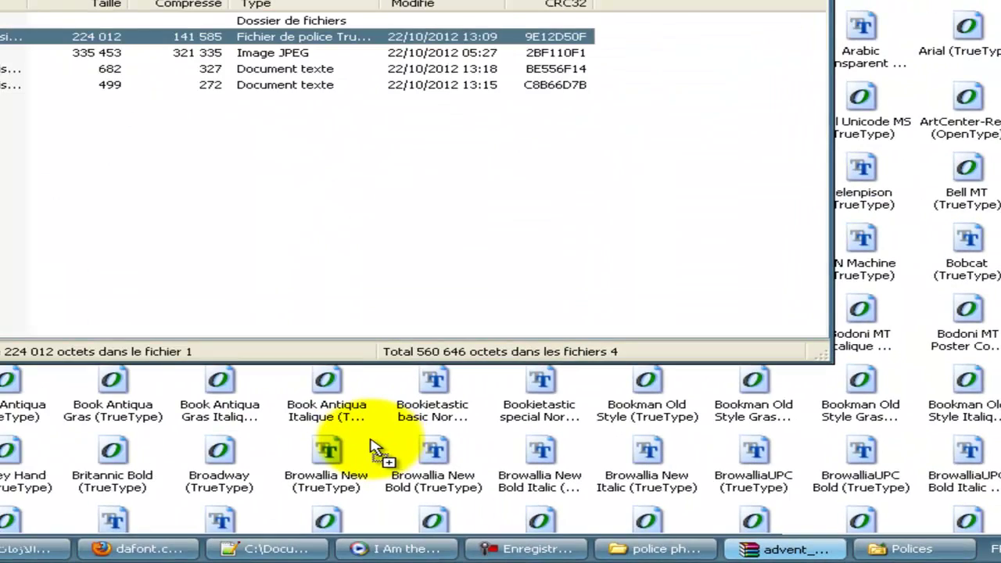
{"action": "left_click_drag", "start_coordinate": [278, 454], "coordinate": [375, 450]}
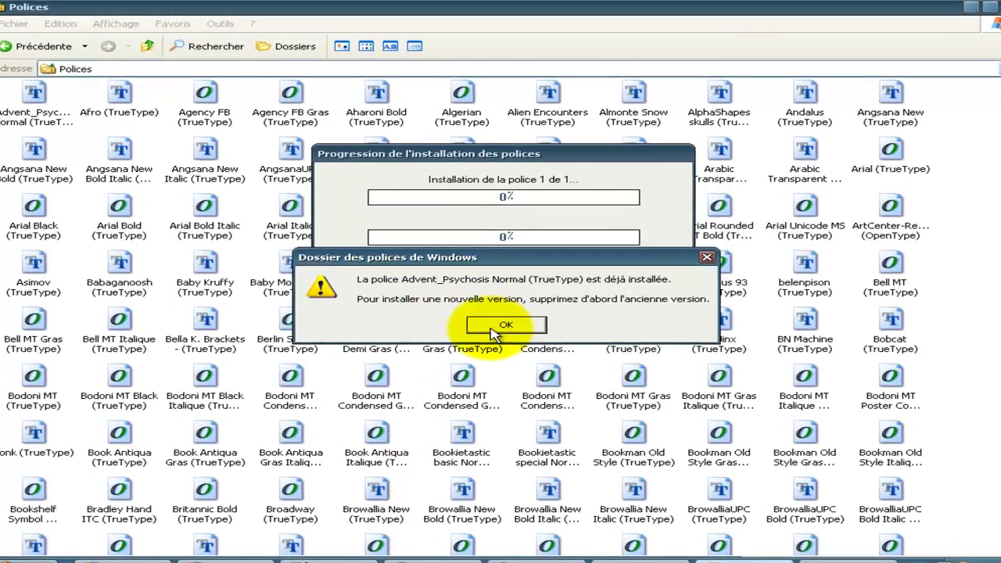
{"action": "left_click", "coordinate": [502, 315]}
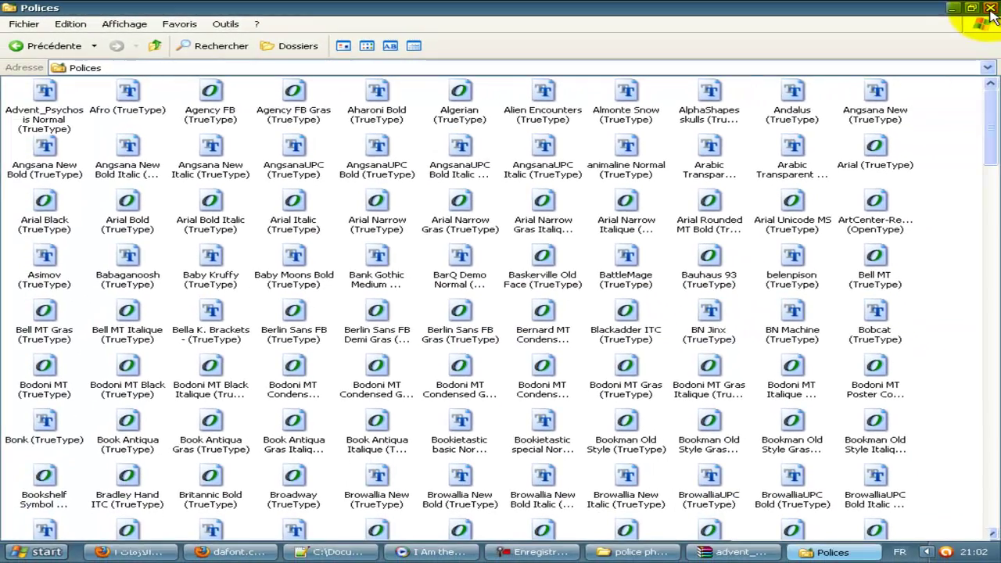
{"action": "left_click", "coordinate": [995, 8]}
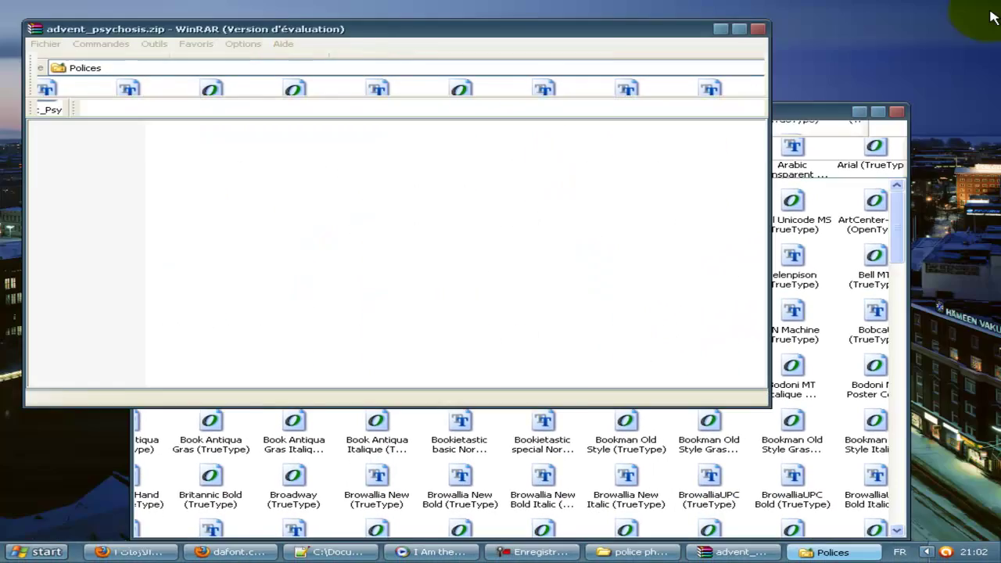
{"action": "key", "text": "alt+F4"}
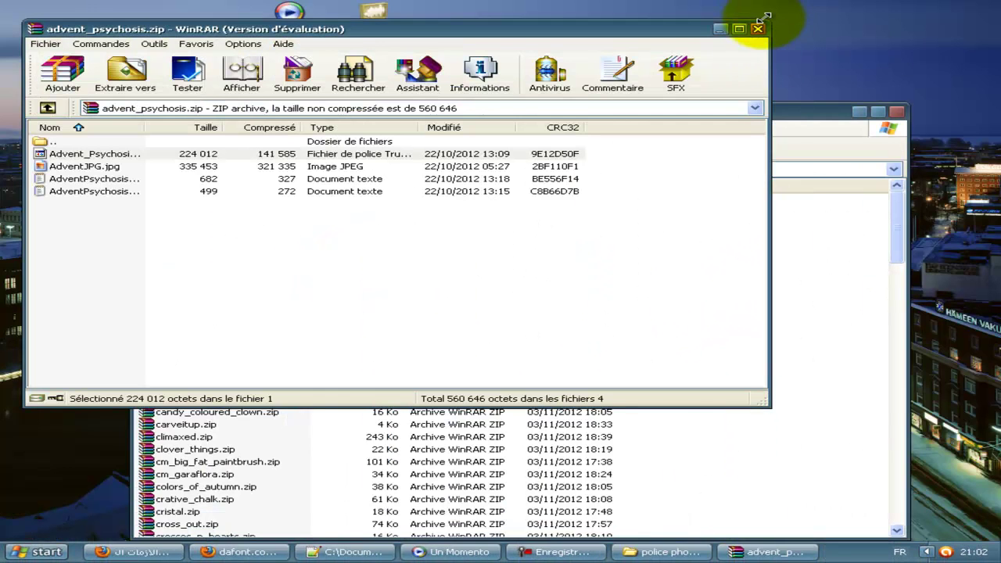
Step: Close the advent_psychosis.zip WinRAR window and the police photoshop folder
{"action": "left_click", "coordinate": [758, 29]}
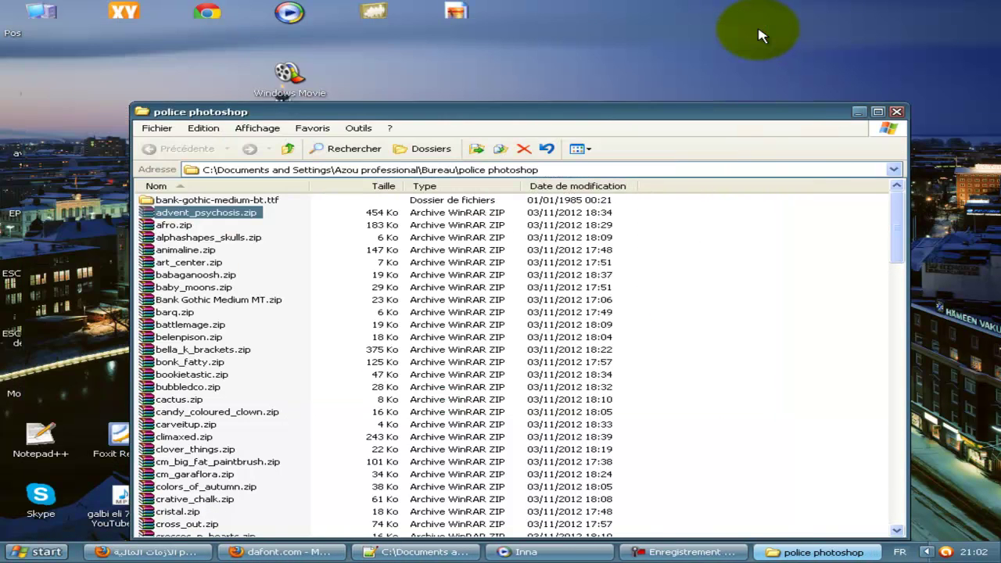
{"action": "left_click", "coordinate": [897, 115]}
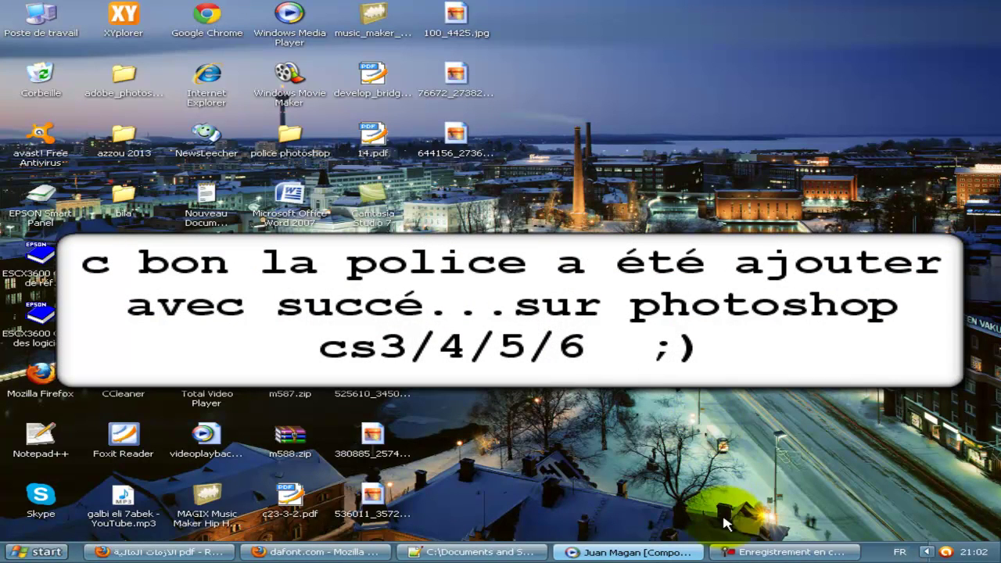
{"action": "left_click", "coordinate": [736, 552]}
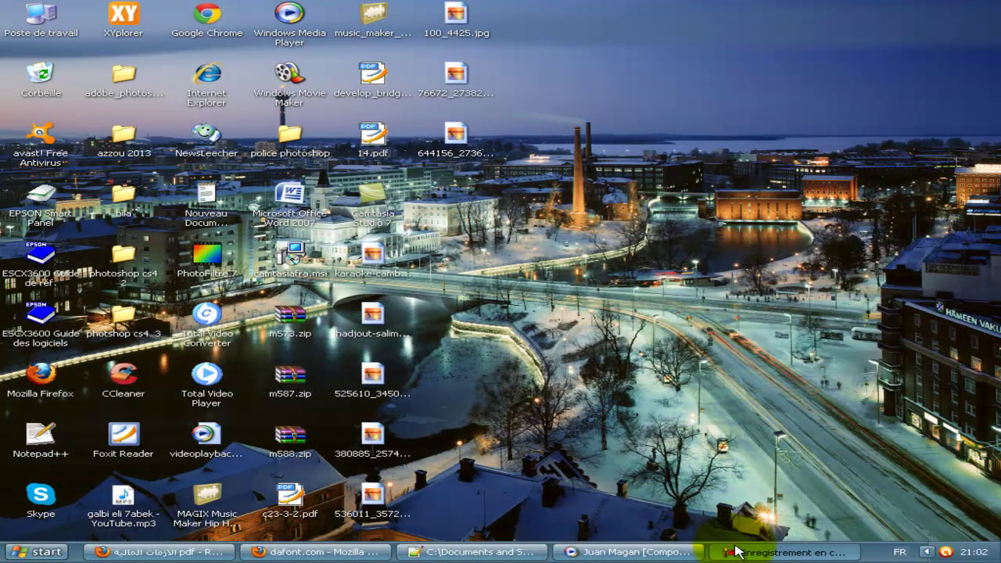